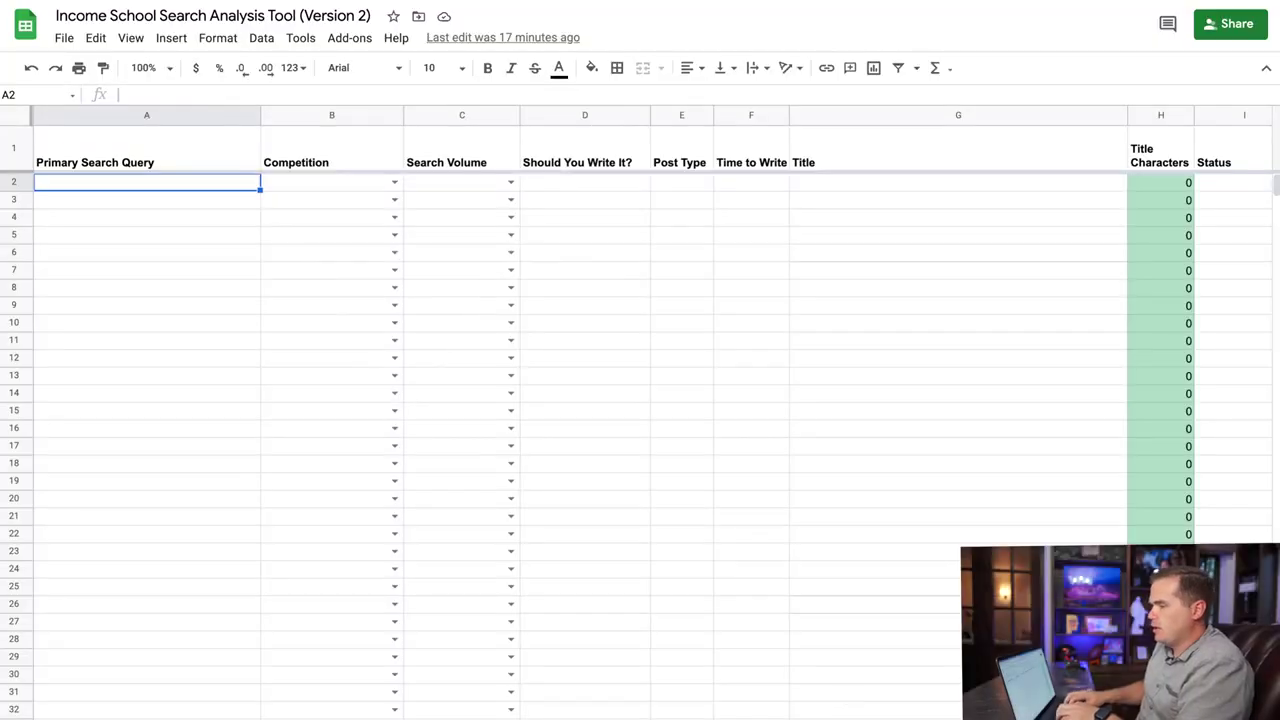
Enter 'horse cost' in A2 and 'prettiest horse breeds' in A3 of Primary Search Query.
type("hor")
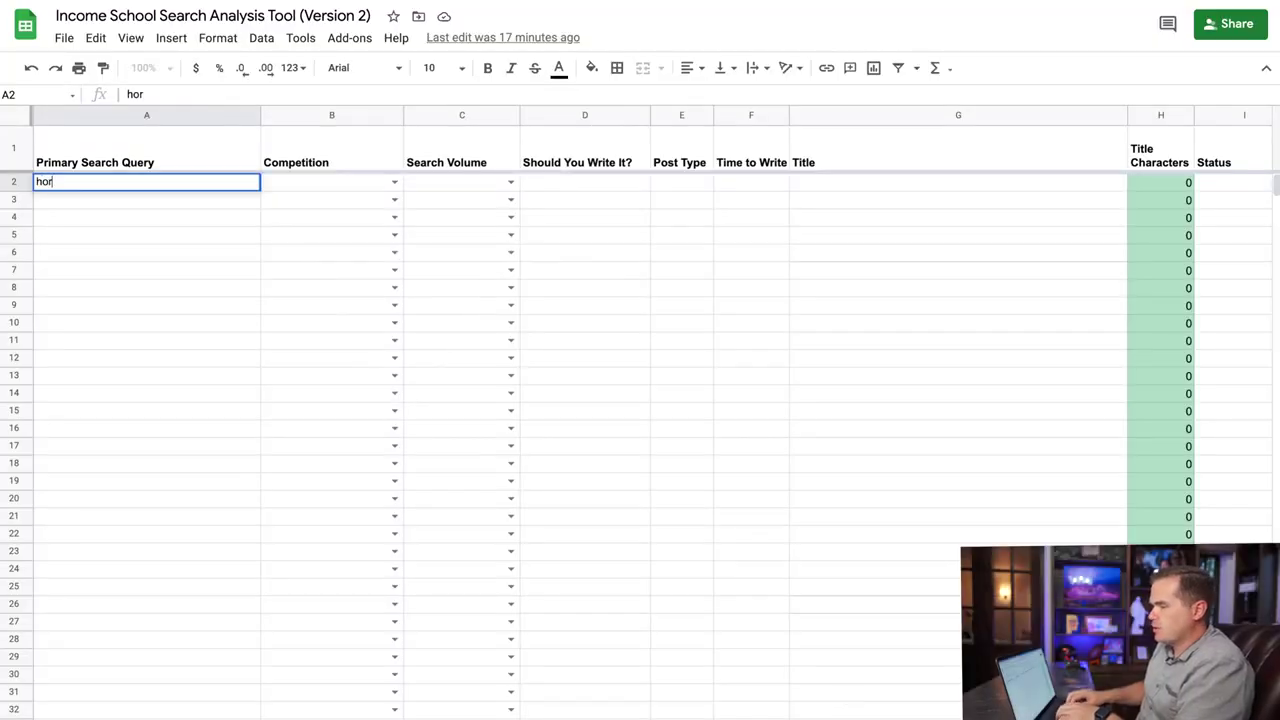
type("se cost")
key("Return")
type("prettiest horse bree")
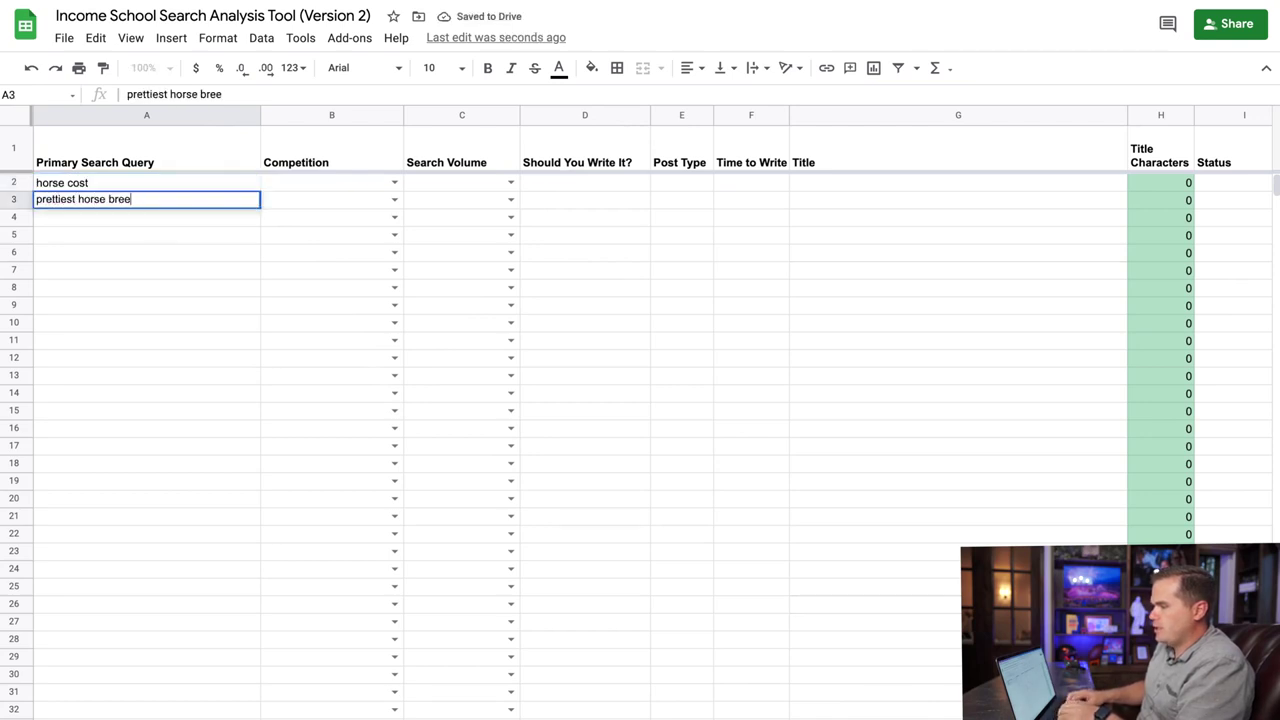
key("Return")
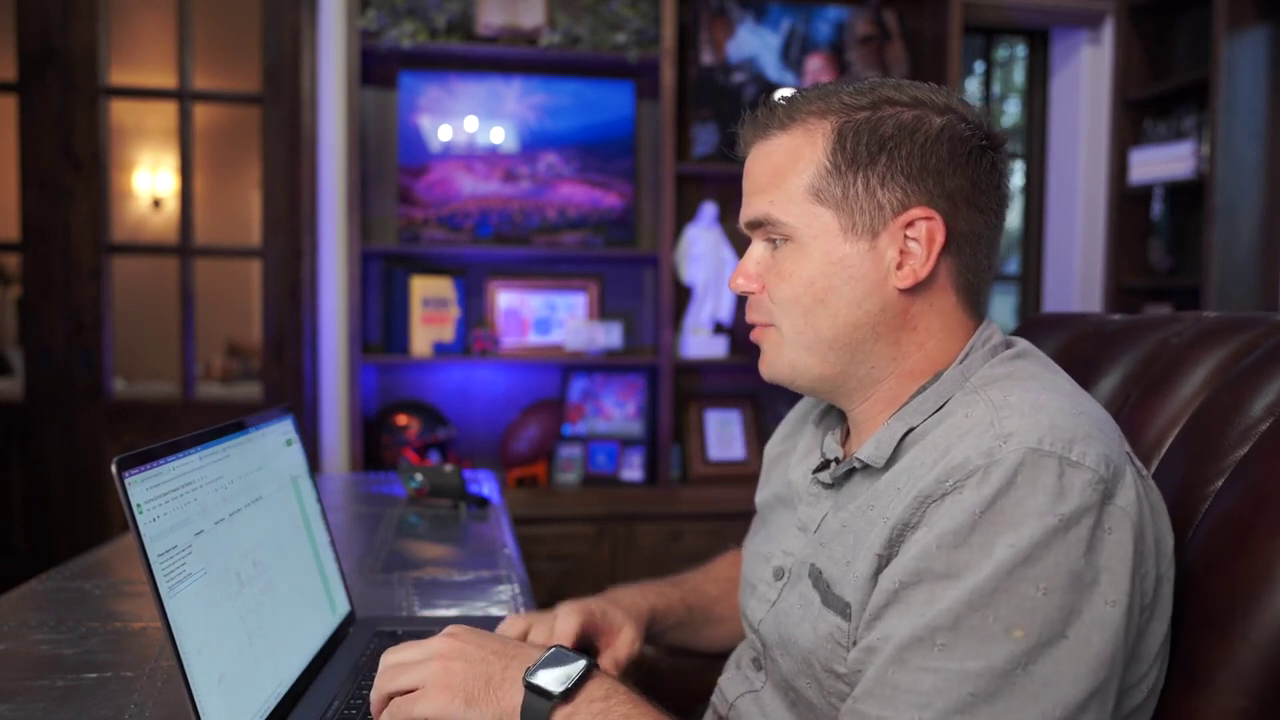
key("super+t")
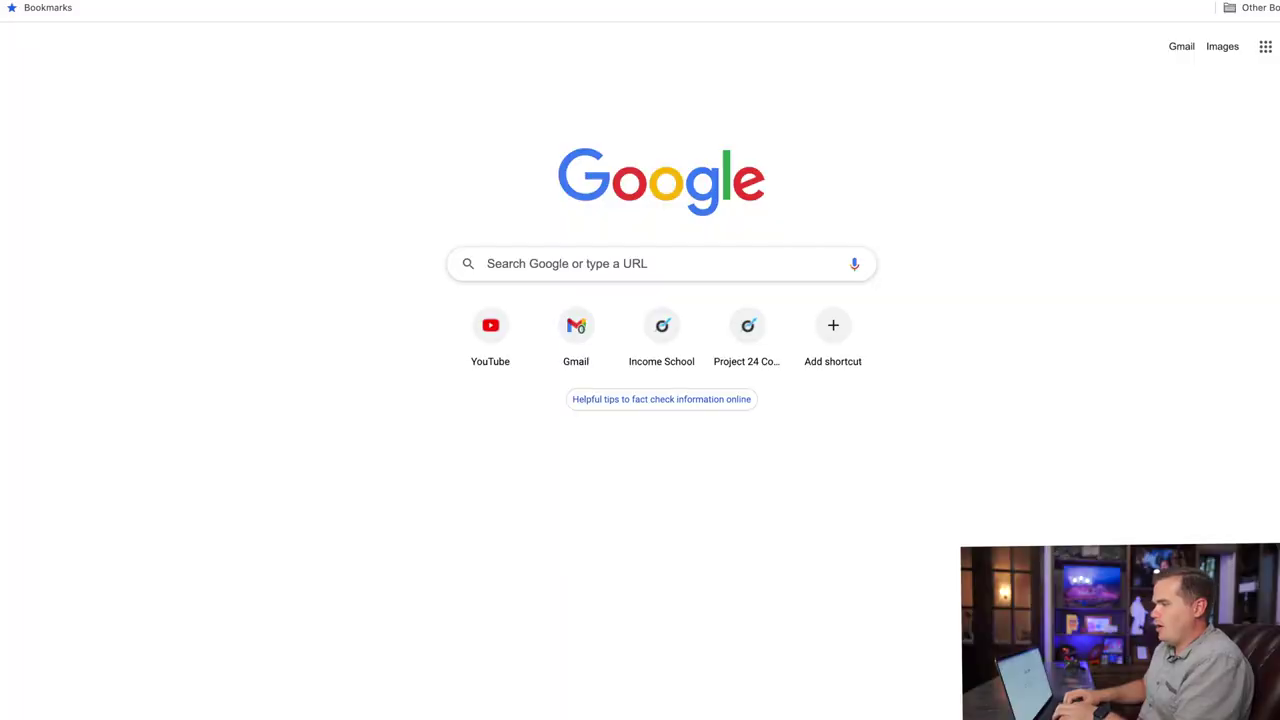
Search Google for 'are horses' and browse the results.
type("are horses")
key("Return")
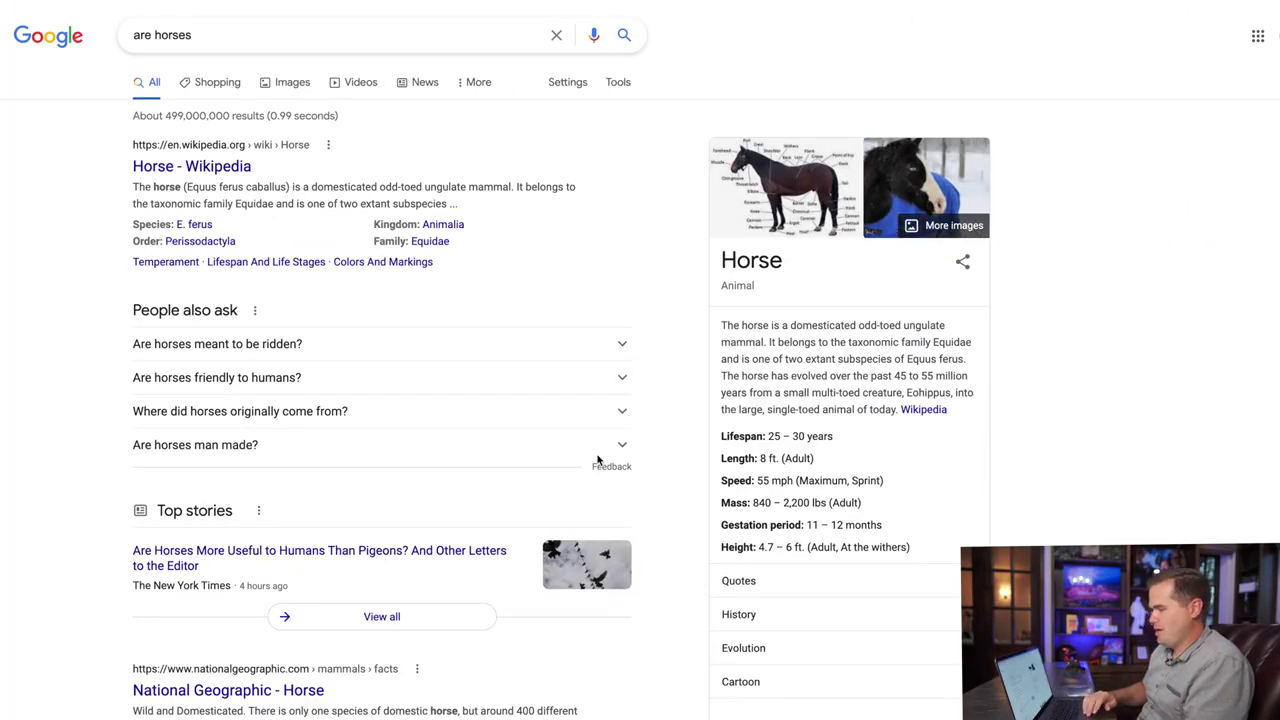
scroll(598, 460, "down", 15)
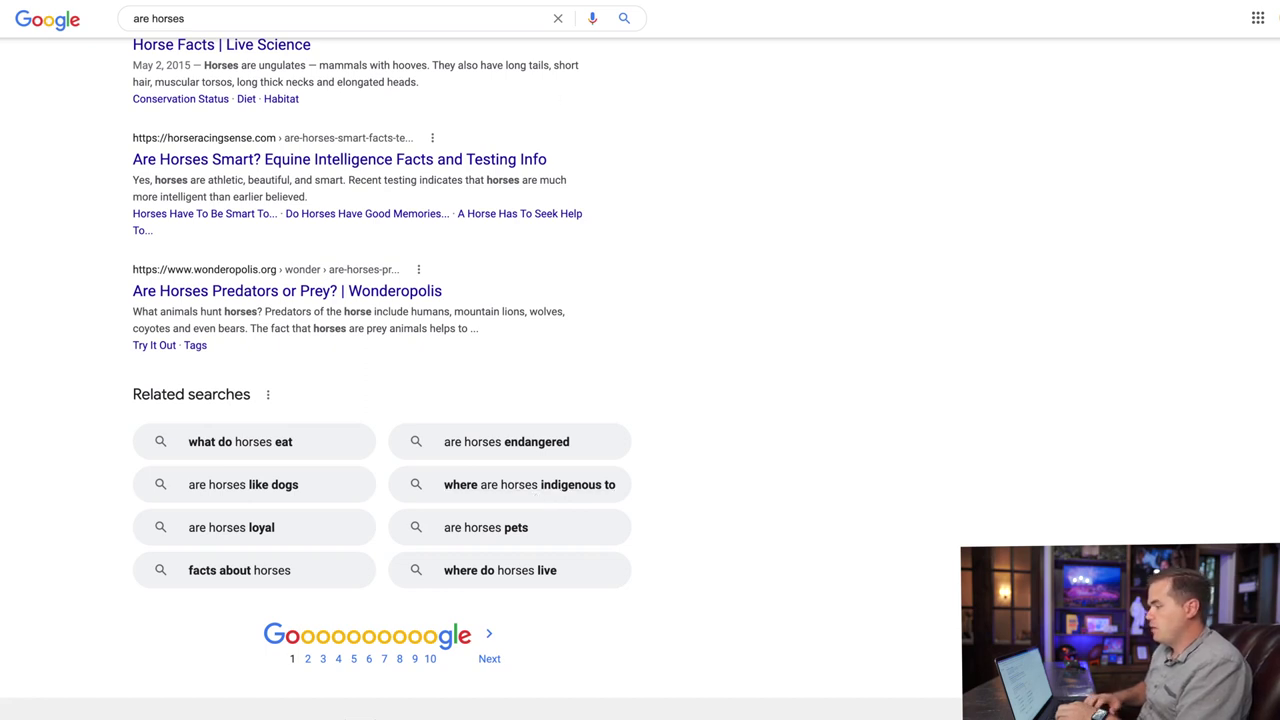
Record 'where did horses originally come from' in A7 of the sheet.
key("ctrl+Tab")
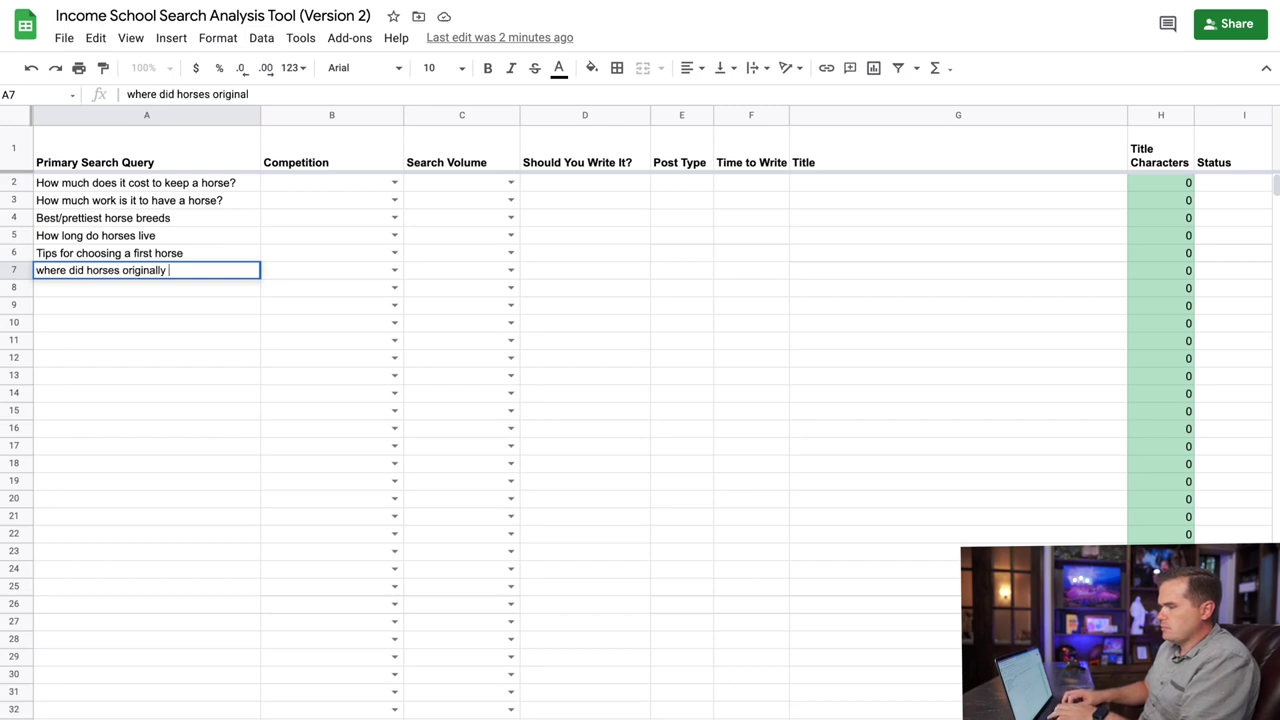
key("Return")
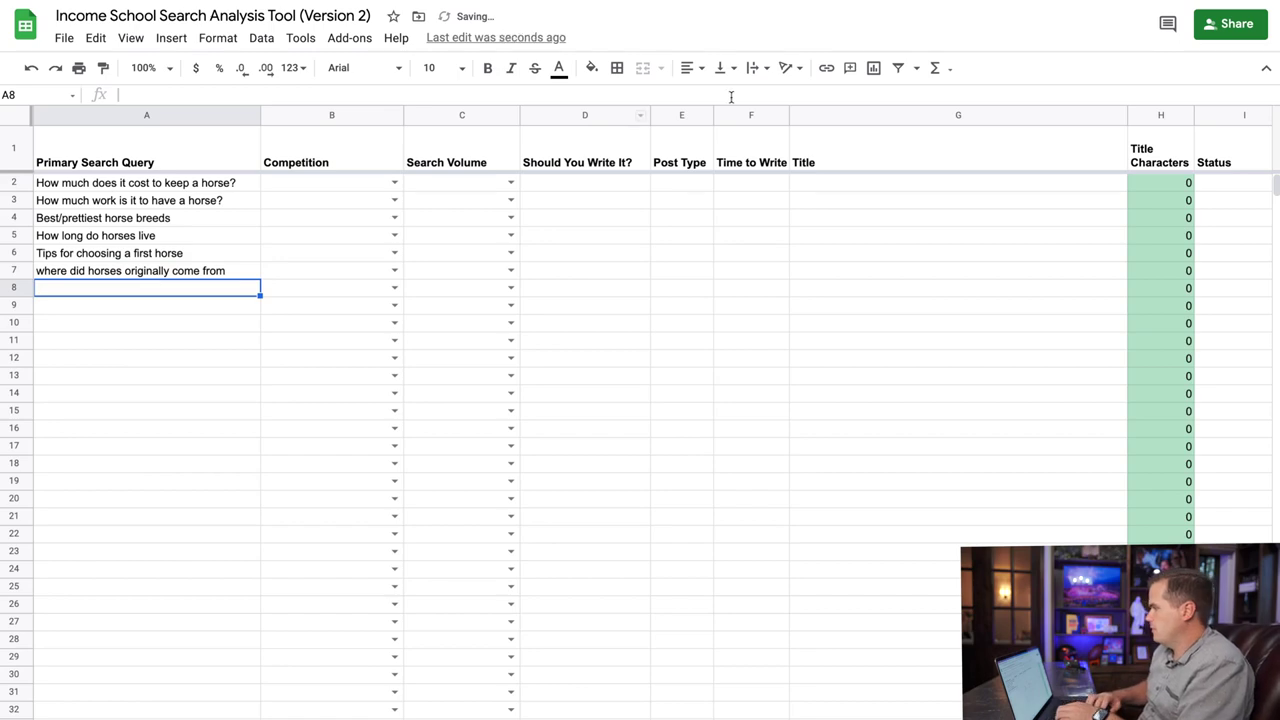
key("ctrl+Tab")
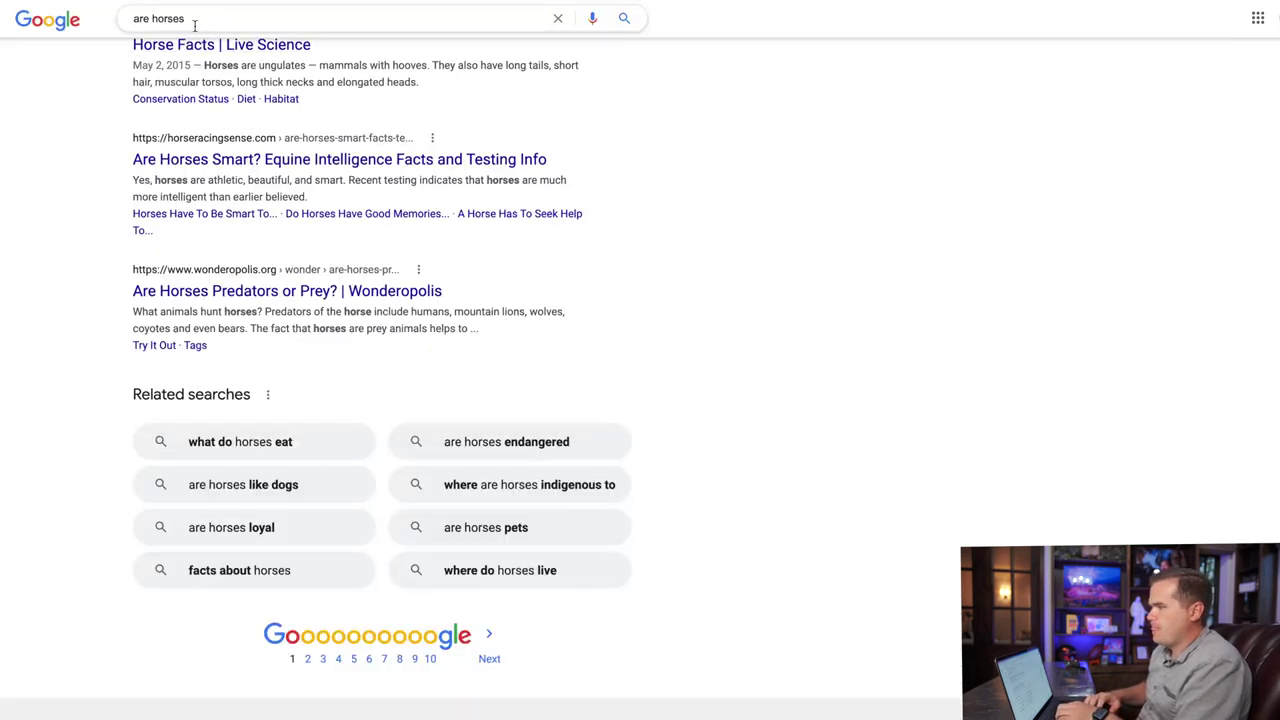
Search Google for 'can horses' and add 'can horse poop make you sick' to A8.
left_click(195, 19)
left_click_drag(195, 19, 63, 3)
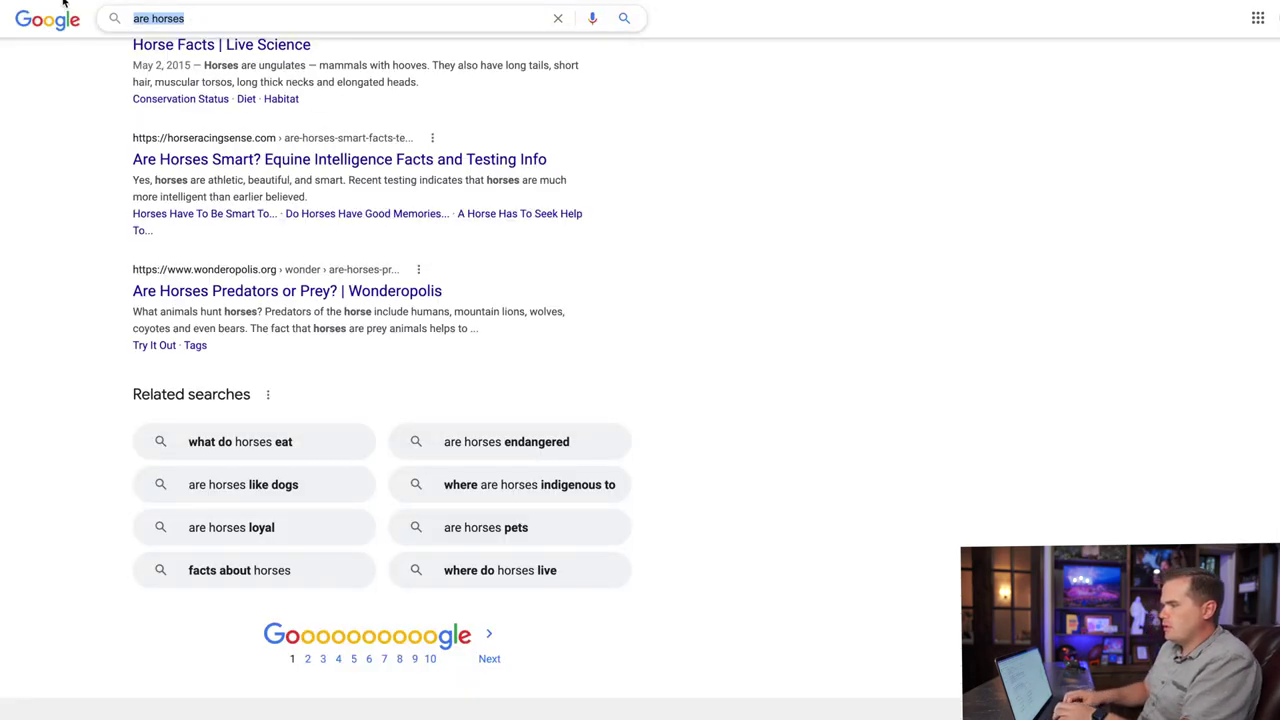
type("can horses")
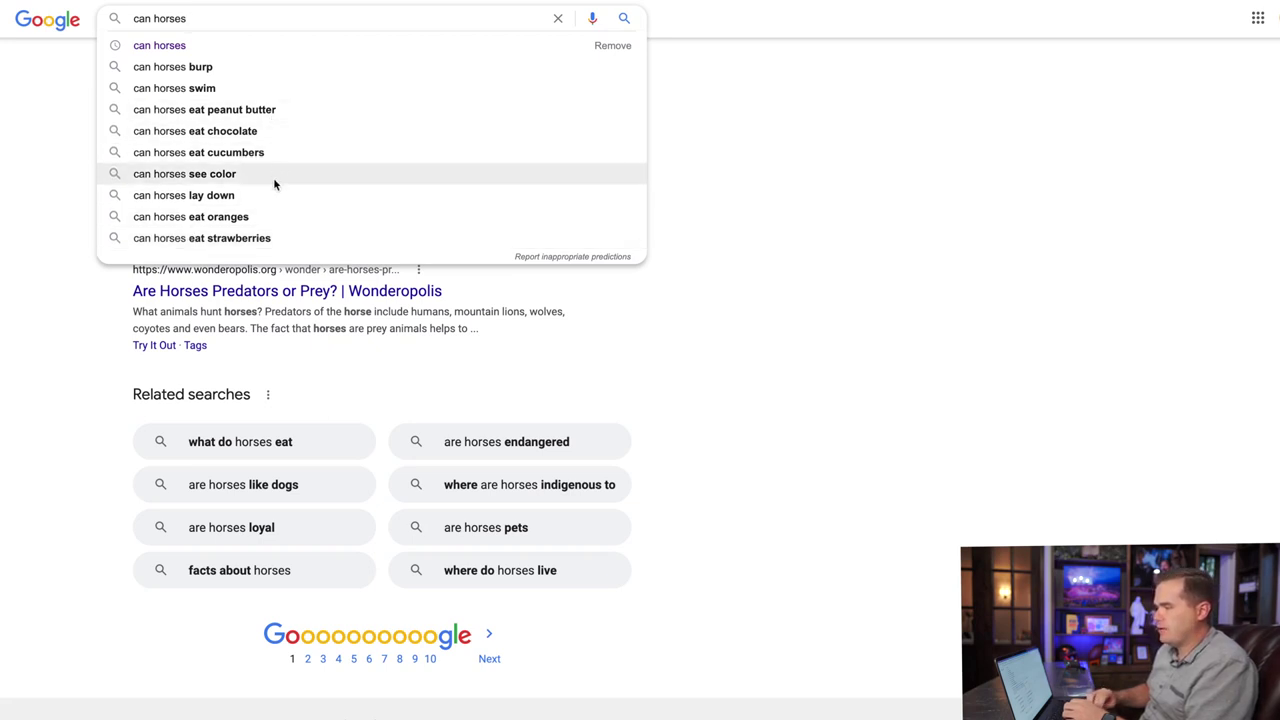
key("Return")
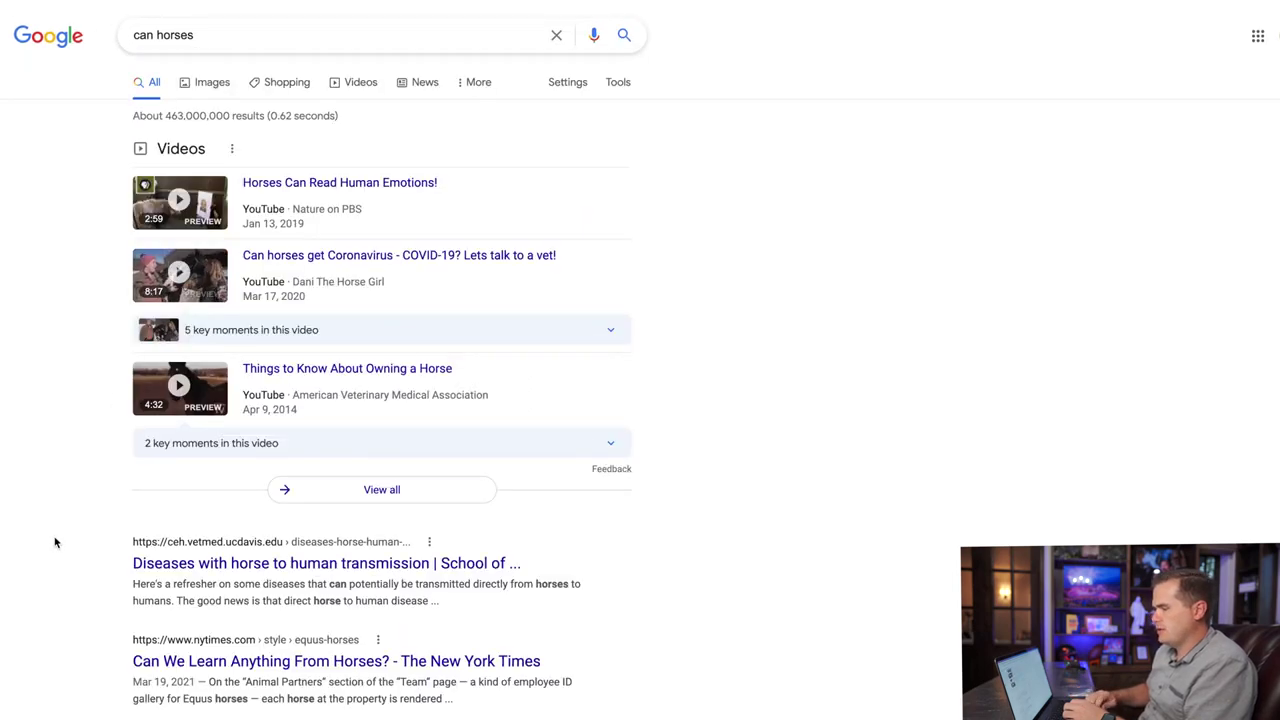
scroll(55, 540, "down", 15)
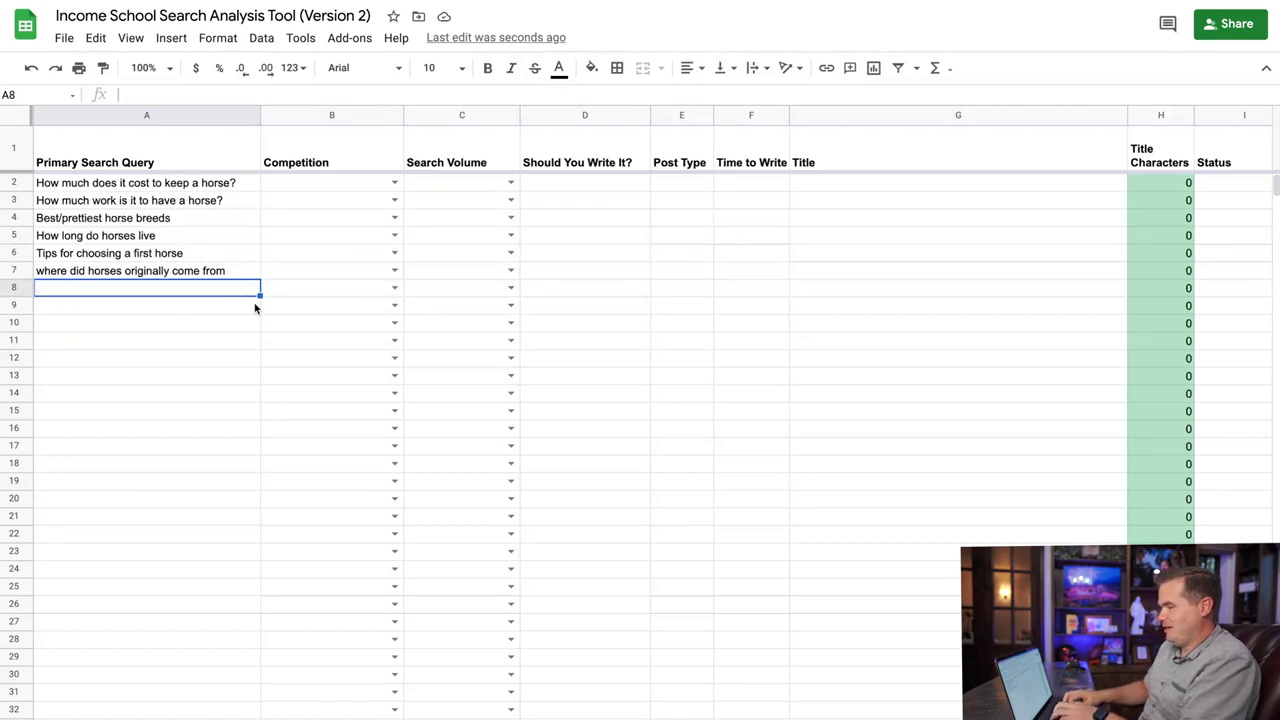
type("can horse poop make you sick")
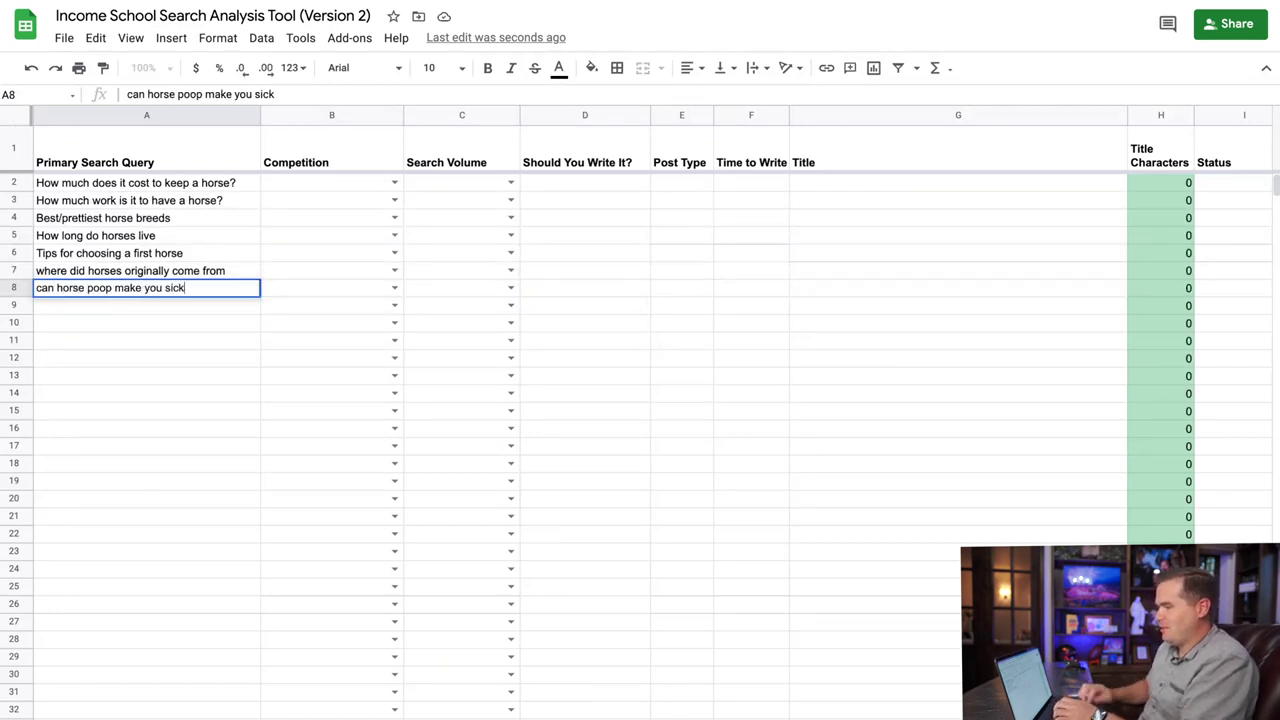
key("Return")
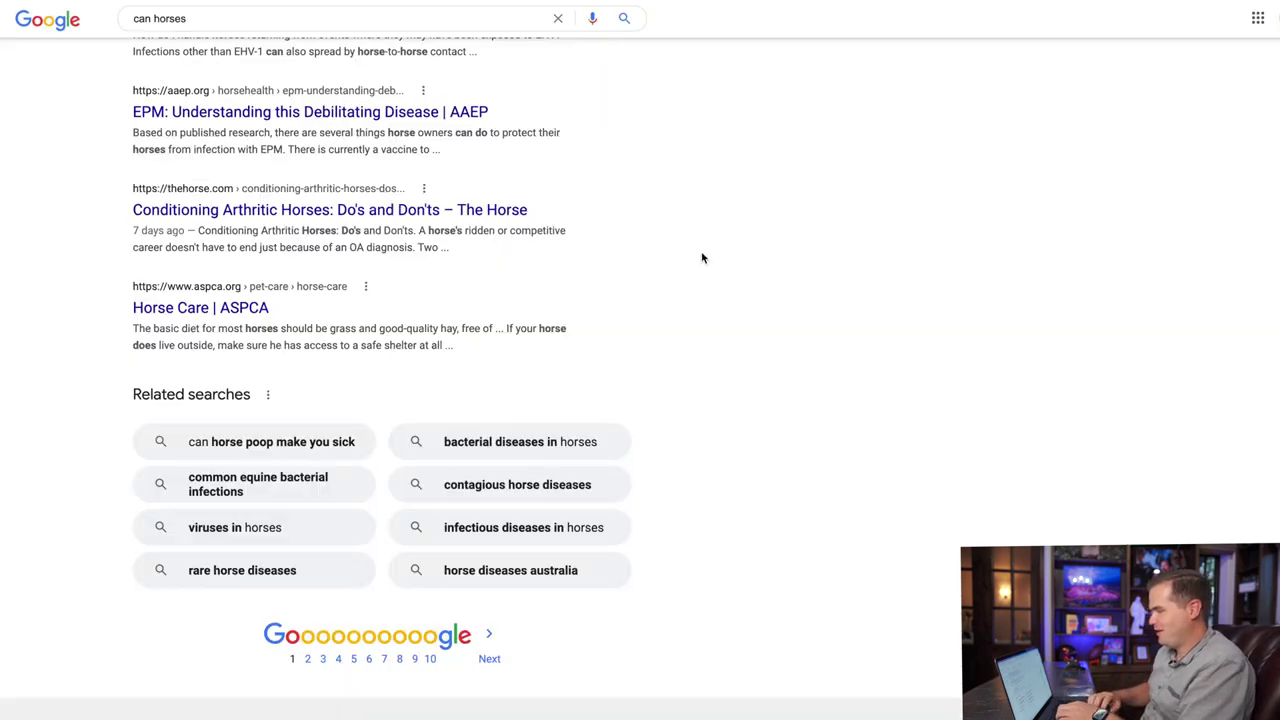
Search Google for 'can horses eat' and scroll through the results.
scroll(644, 287, "up", 10)
type("/can horse")
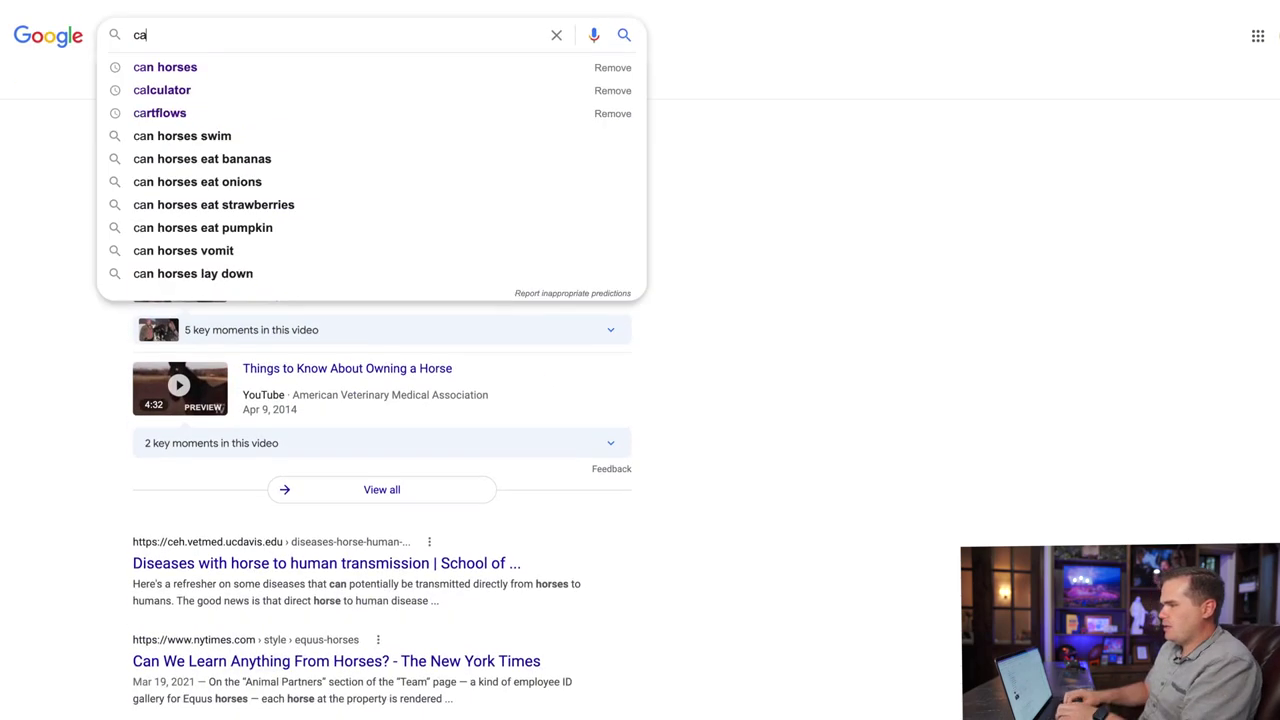
type("s eat")
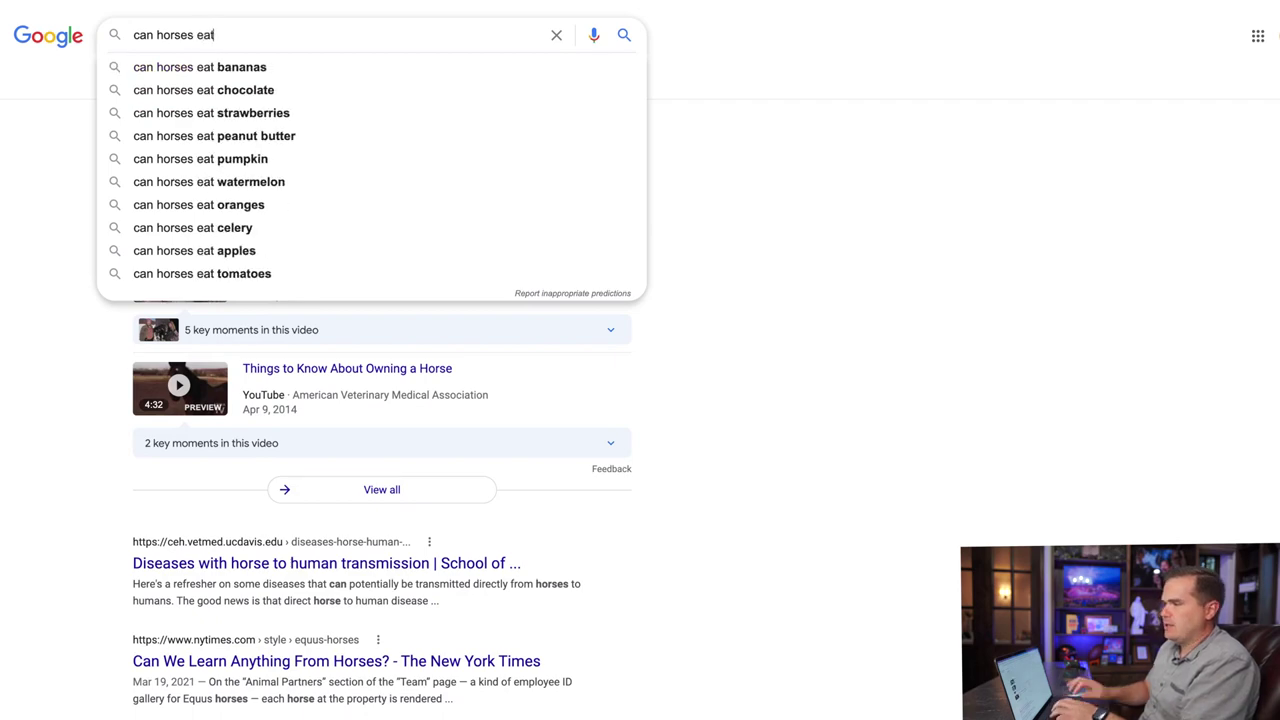
key("Return")
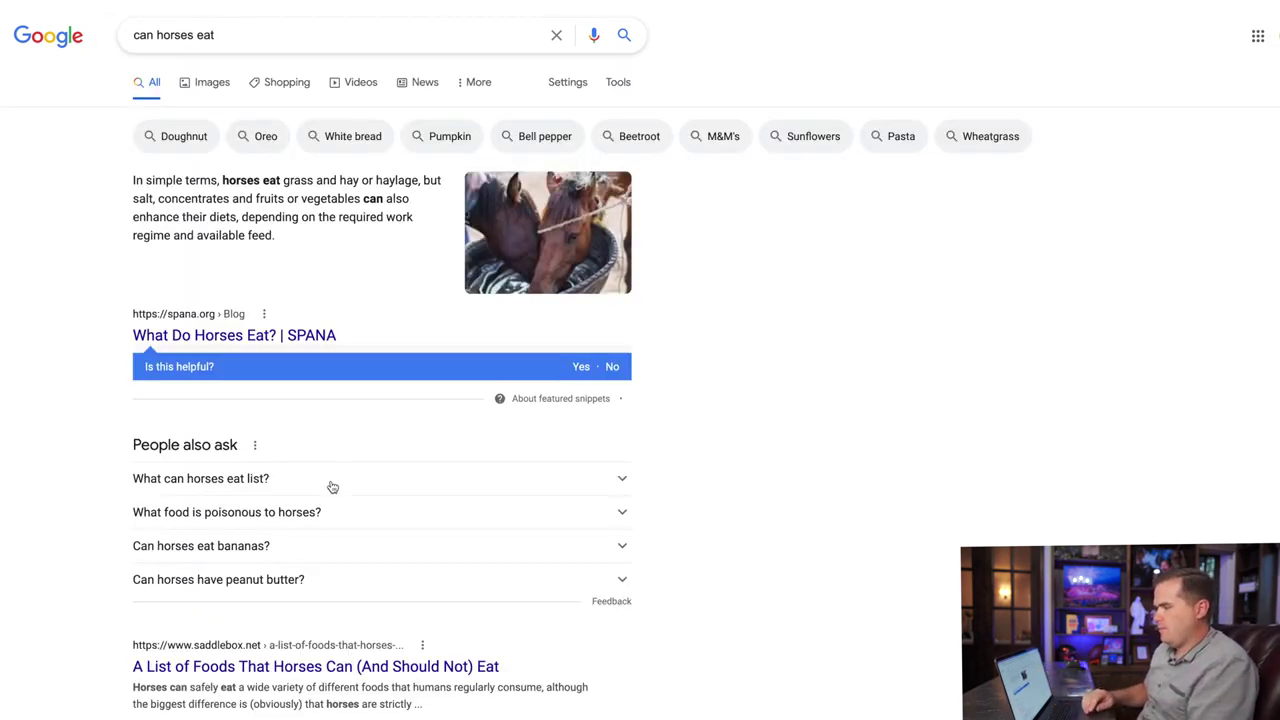
scroll(332, 487, "down", 3)
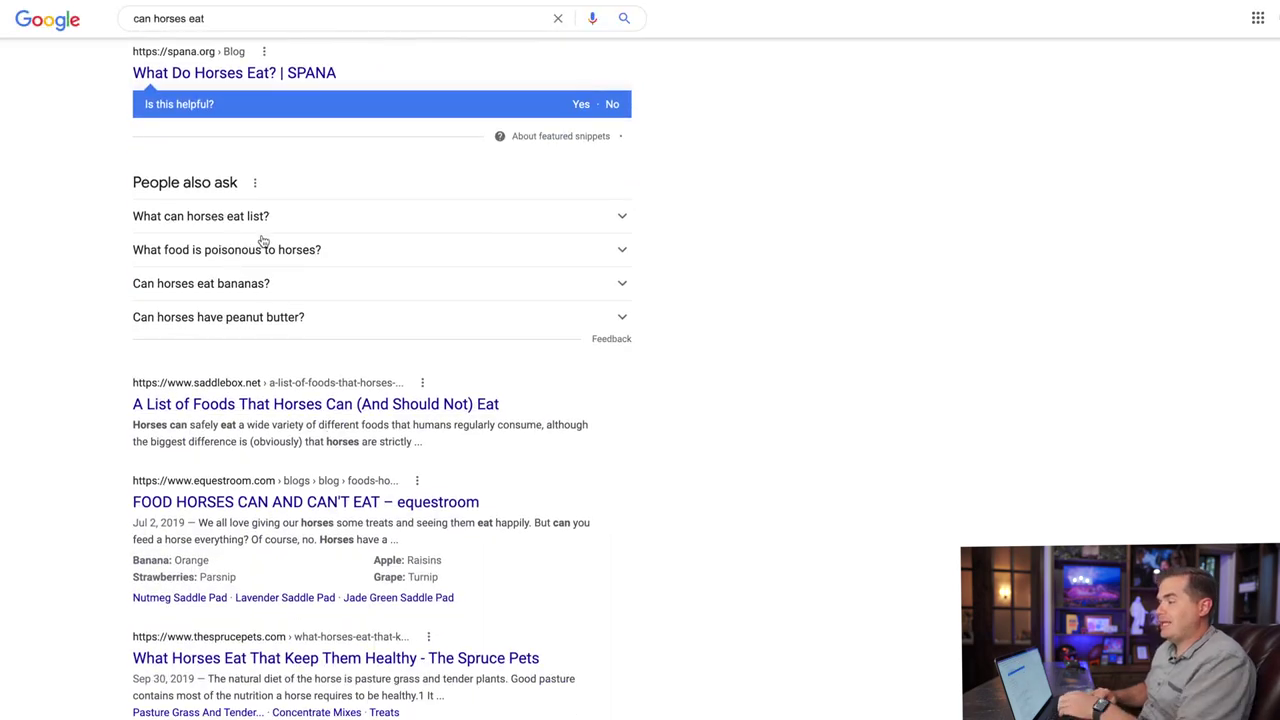
Add 'list of what horses can eat' to A9 and 'can horses eat peanut butter' to A10.
key("ctrl+Tab")
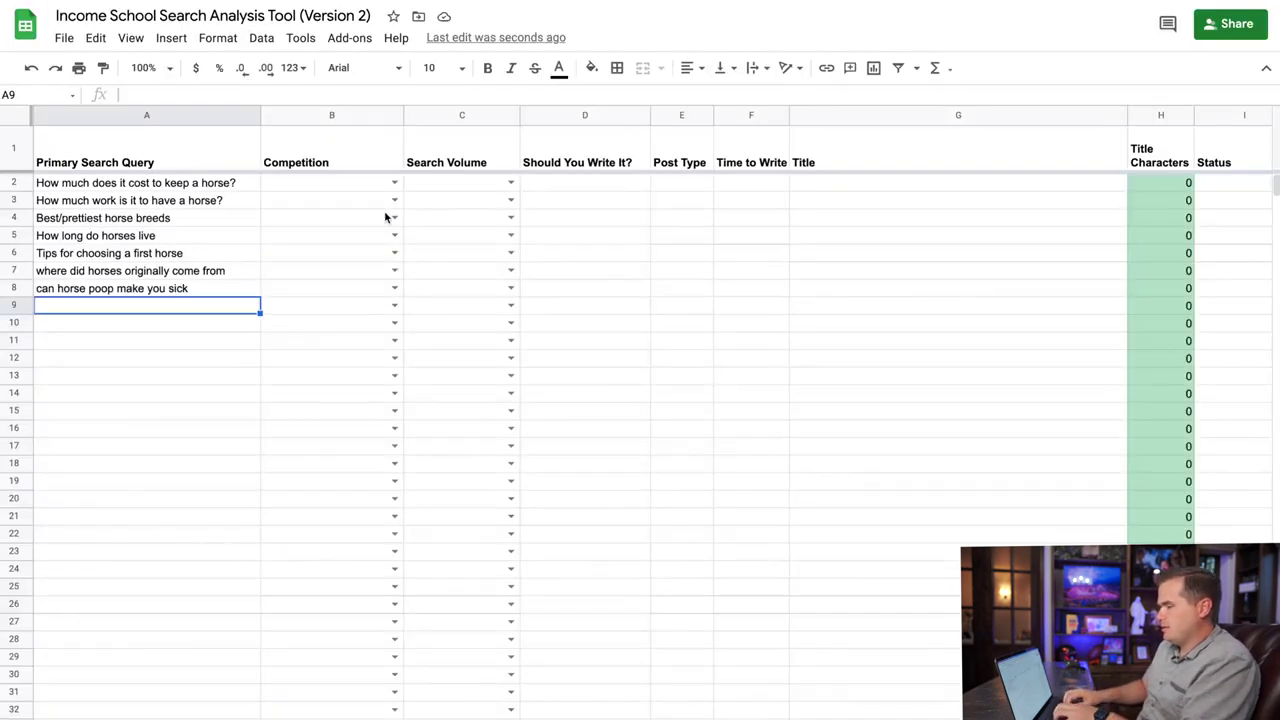
type("list of what")
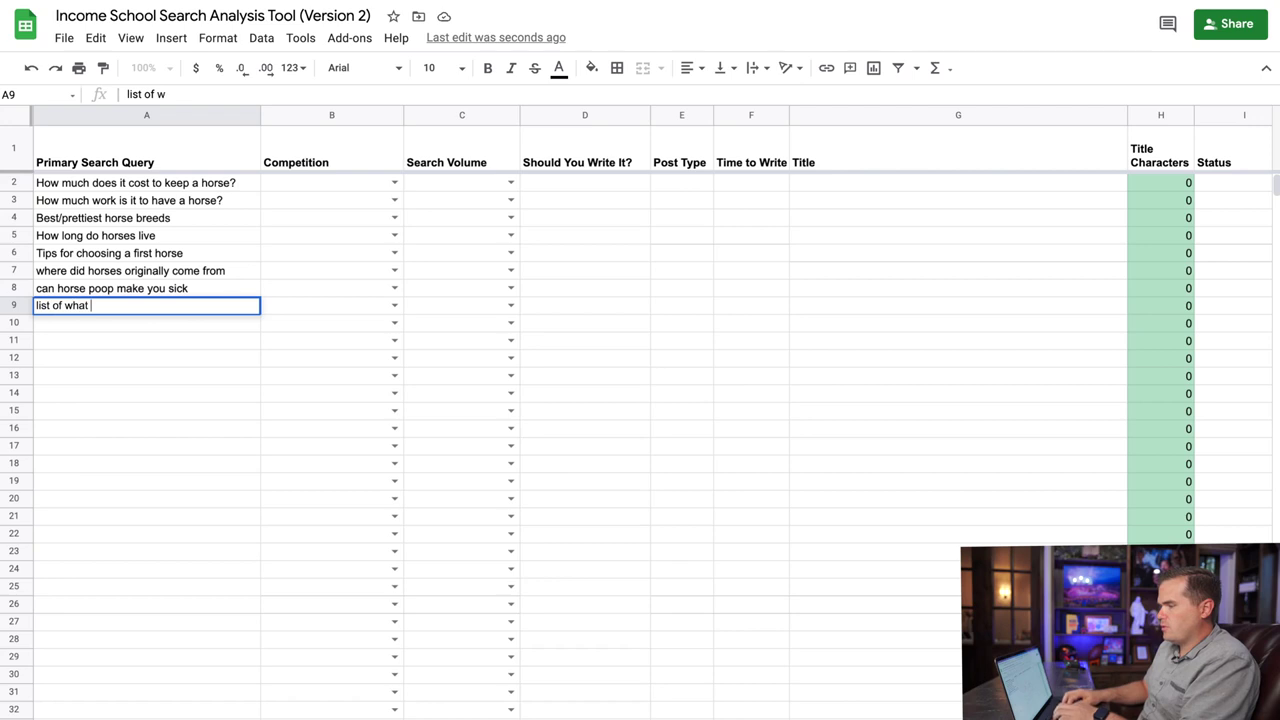
type(" horses can eat")
key("Return")
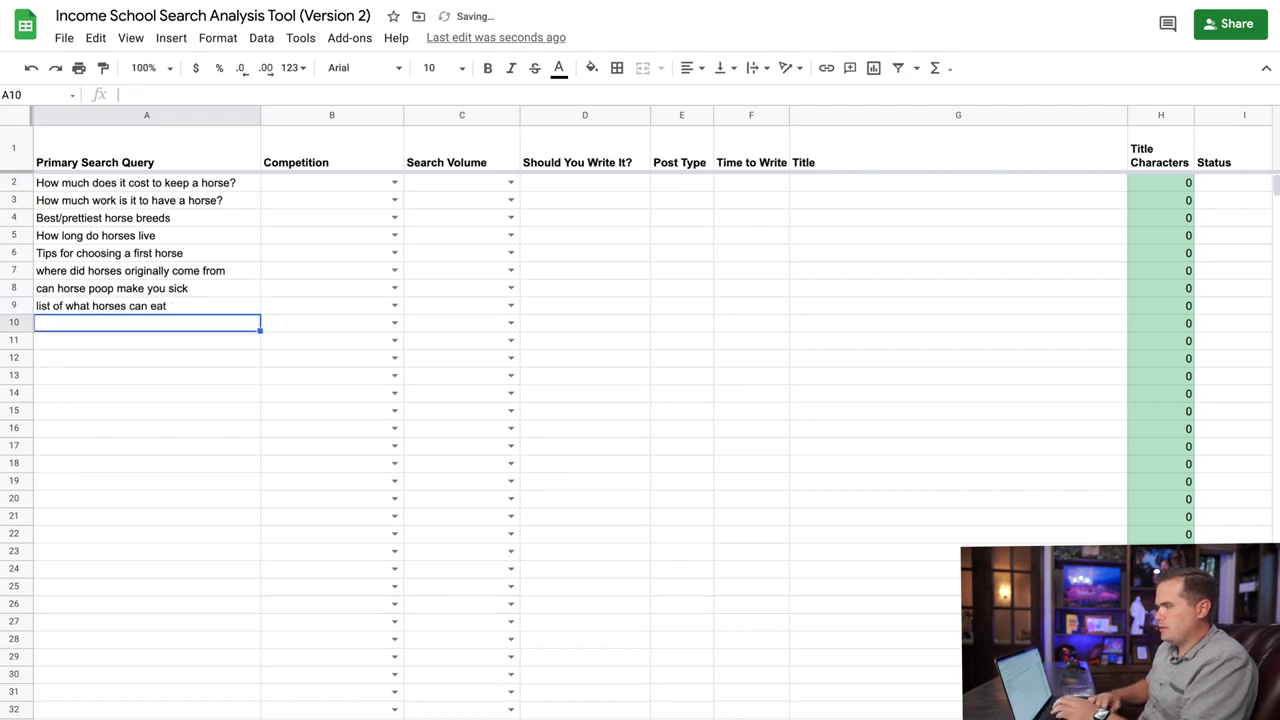
key("ctrl+shift+Tab")
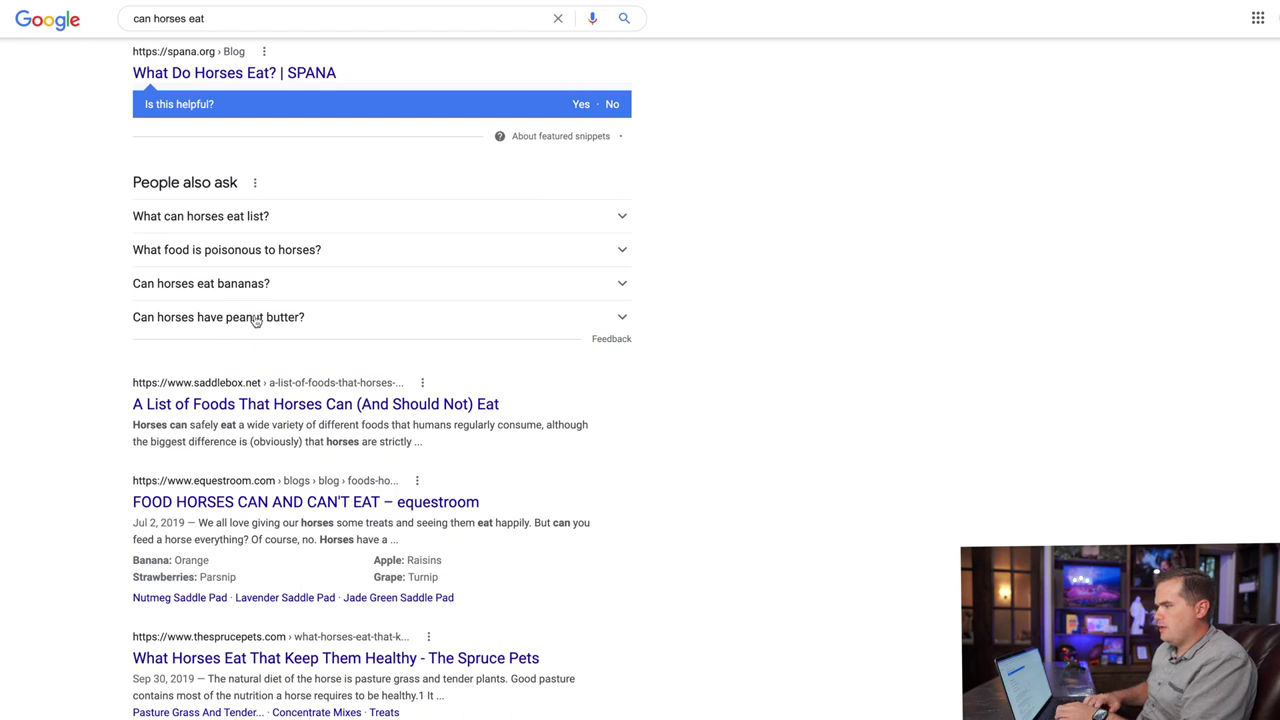
key("ctrl+Tab")
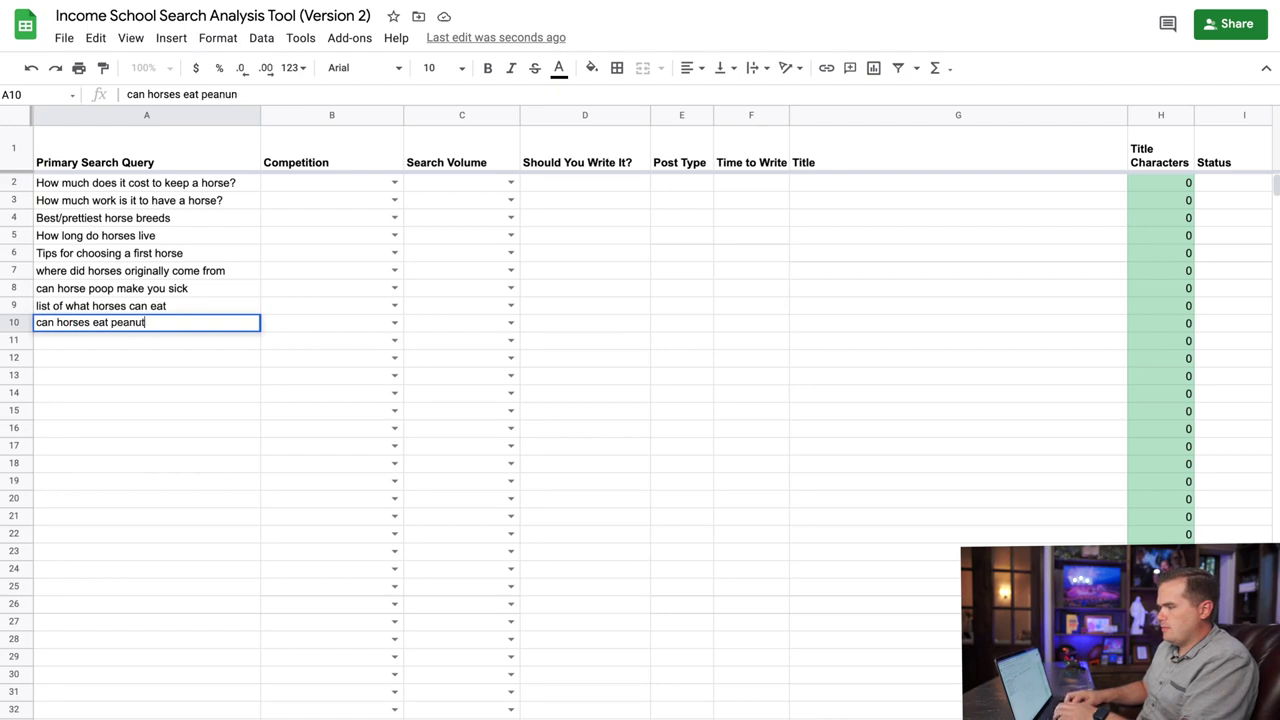
type("r")
key("Return")
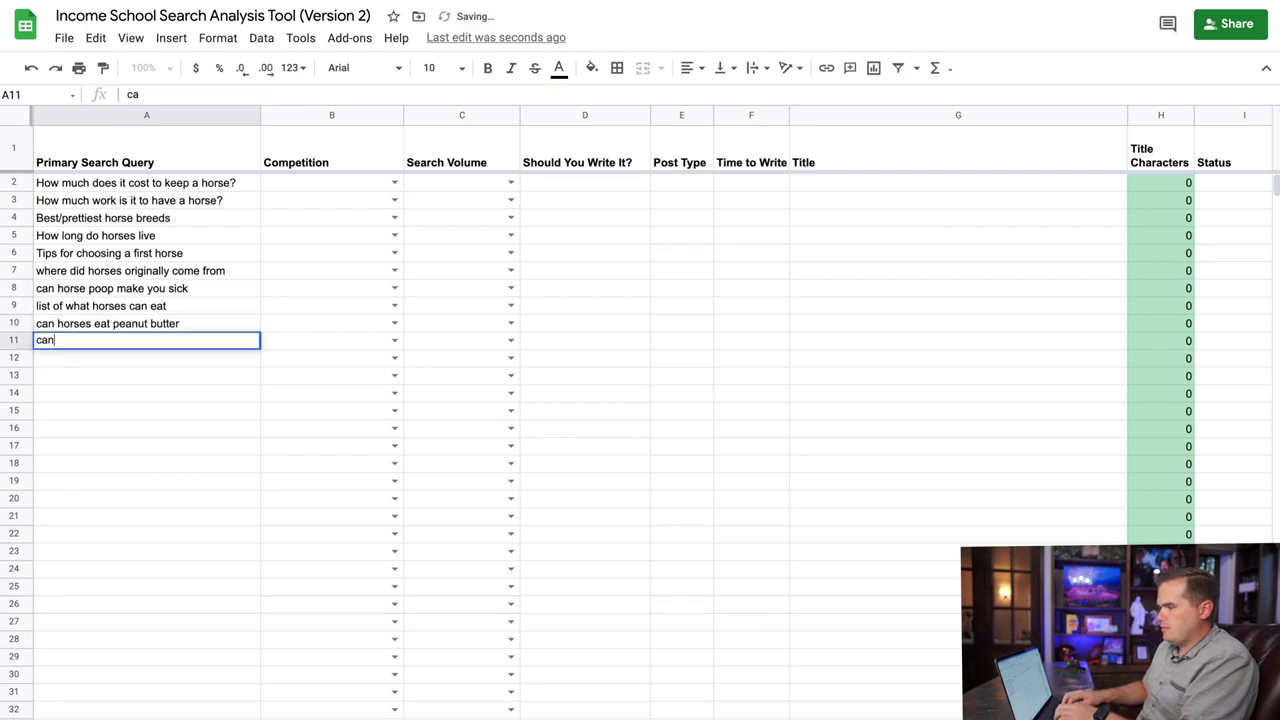
Enter 'can horses eat bananas' in A11.
type("can horses eat bananas")
key("Return")
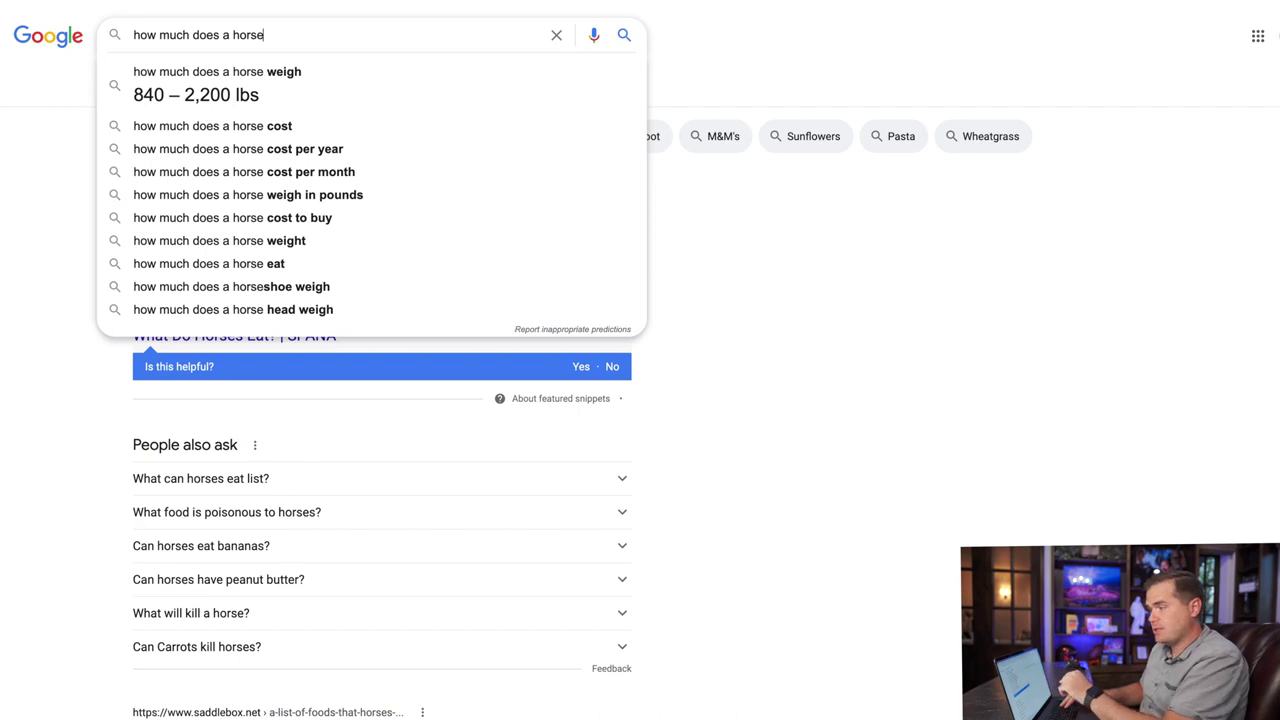
Search 'how much does a horse' and enter 'how much does a horse cost per month' in A12.
key("Return")
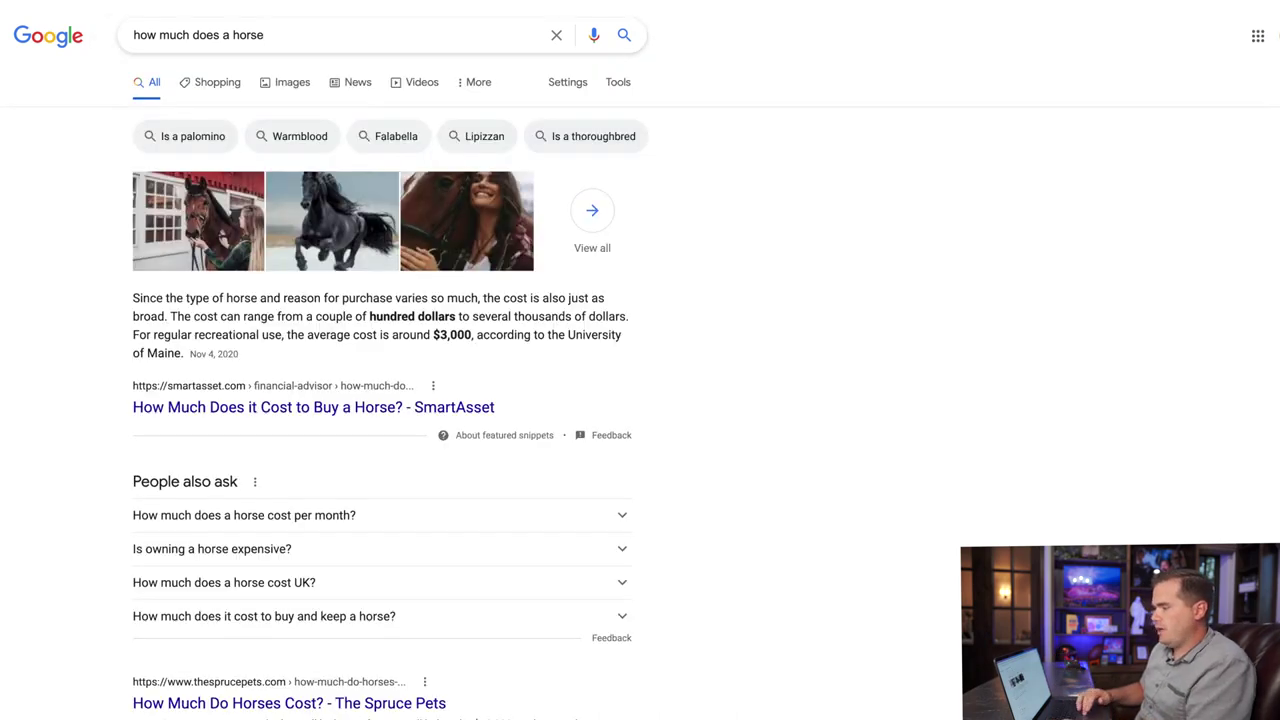
scroll(128, 326, "down", 2)
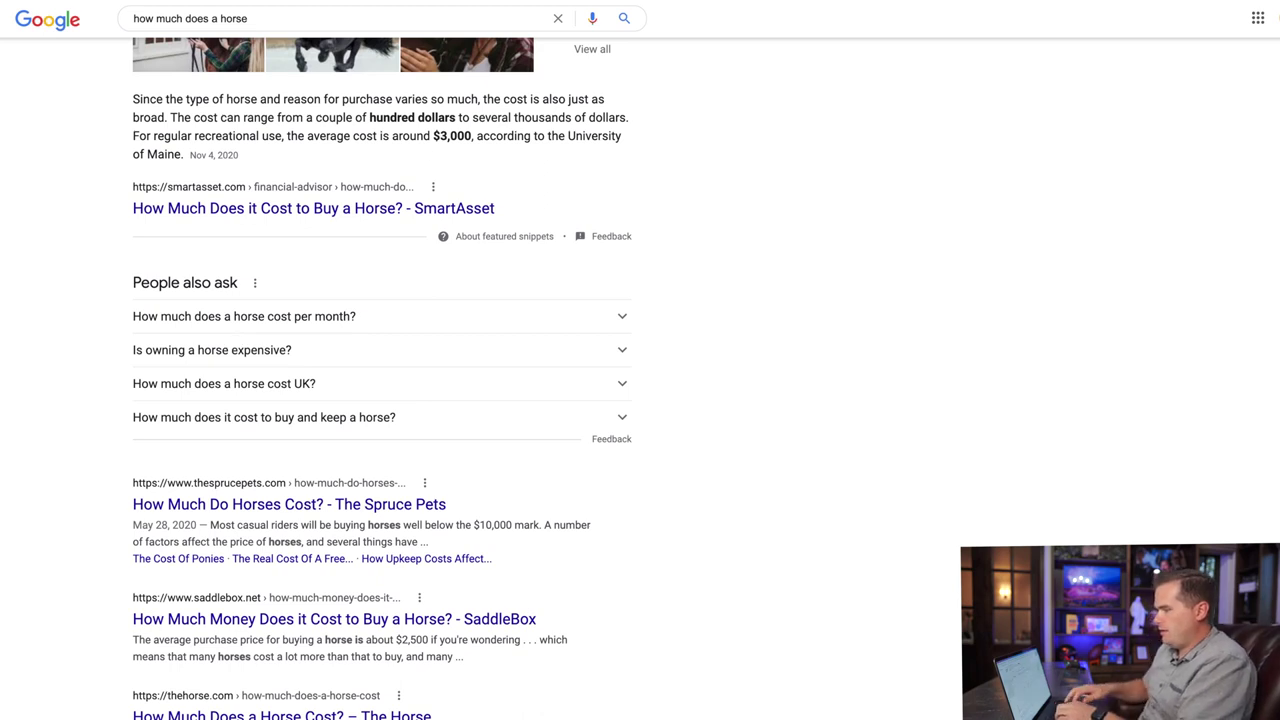
key("ctrl+Tab")
type("how much d")
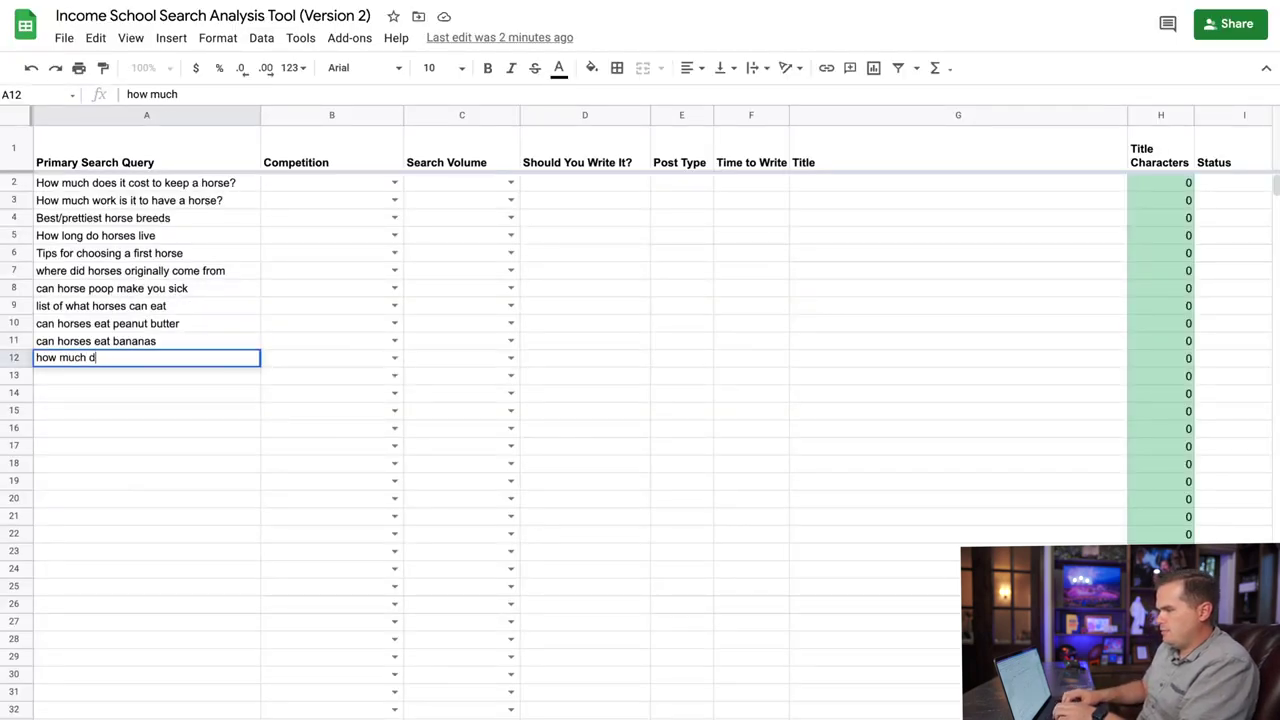
type("oes a horse cost p")
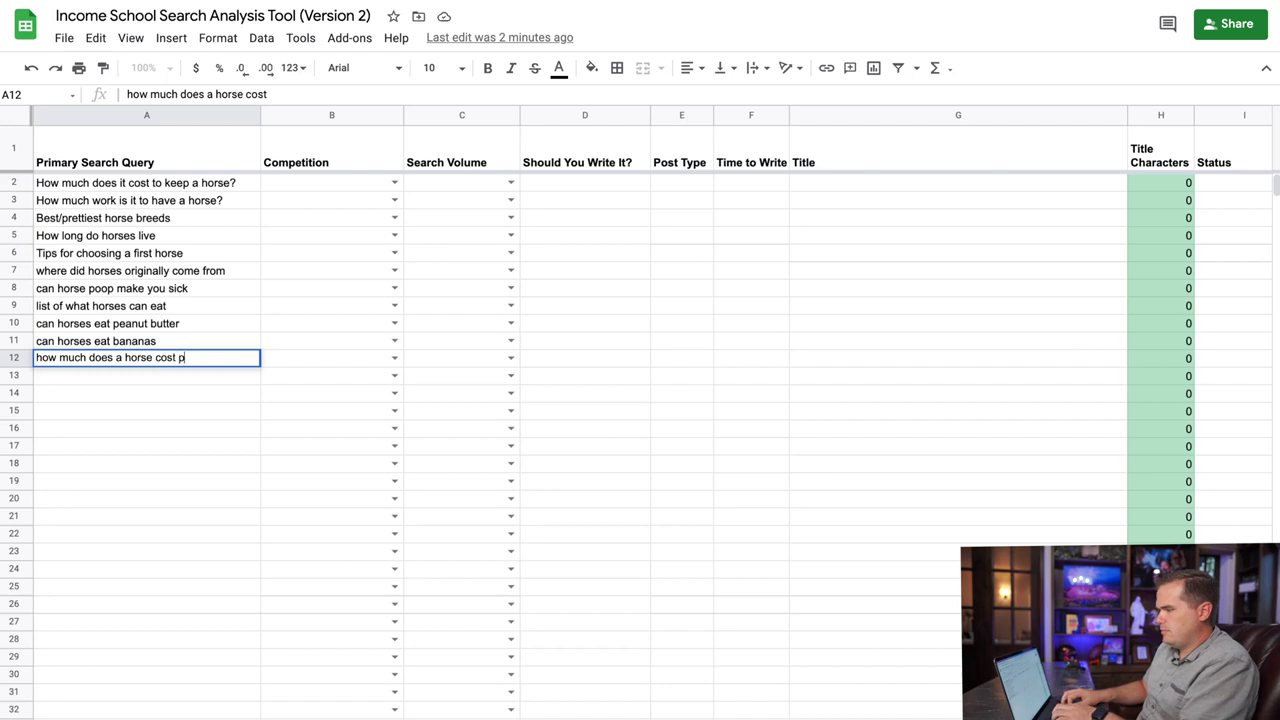
type("er month")
key("ctrl+shift+Tab")
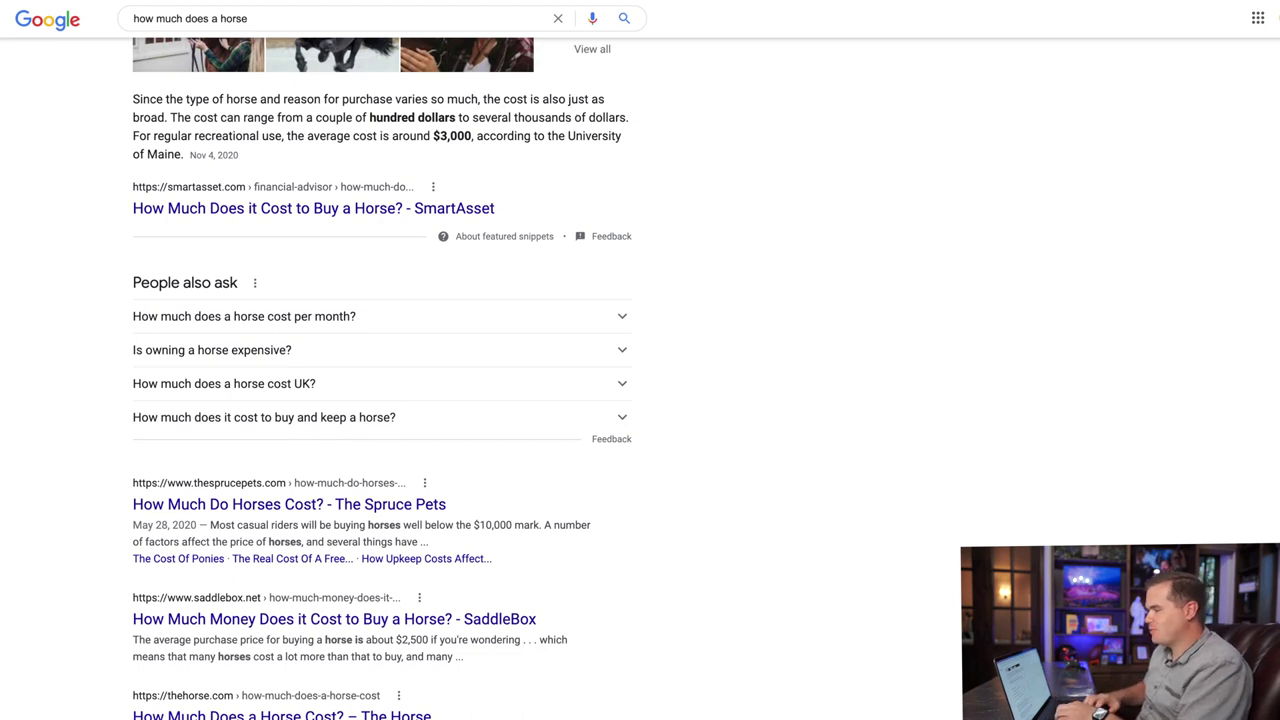
Add 'how much does it cost to buy and keep a horse in the UK' to A13.
key("ctrl+Tab")
type("how much does it ")
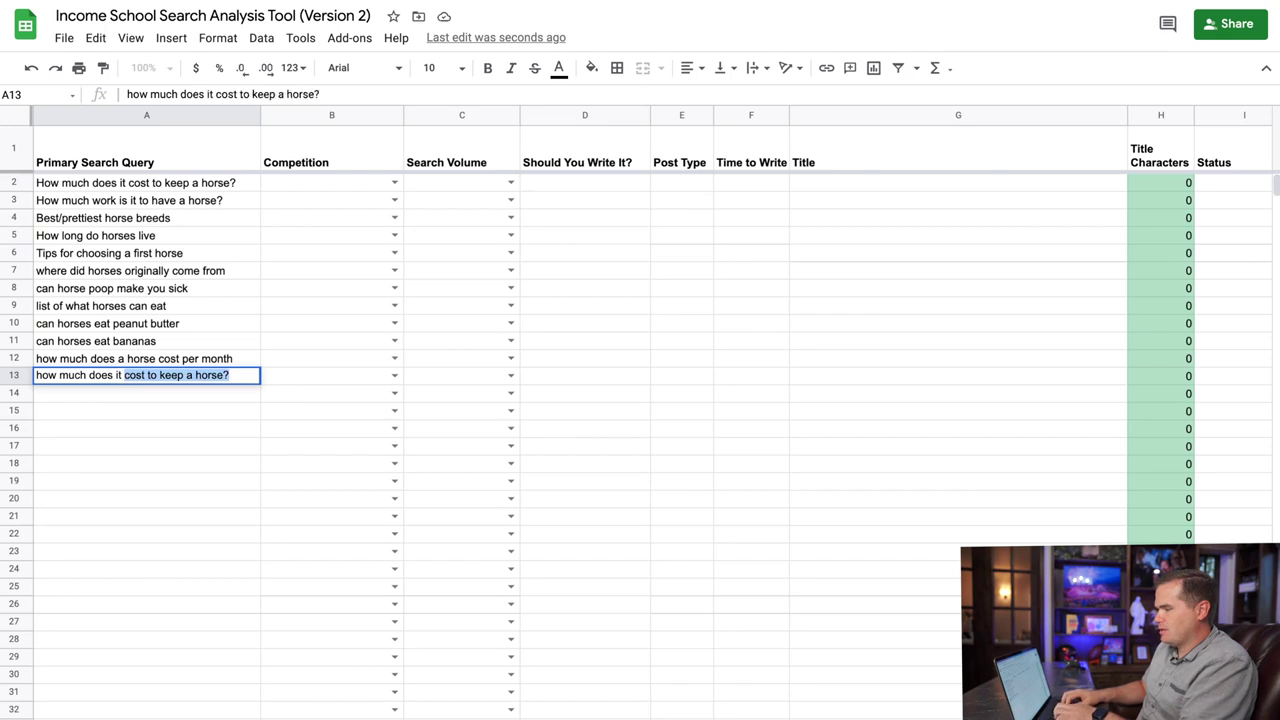
type("cost to buy and keep a horse in the uk")
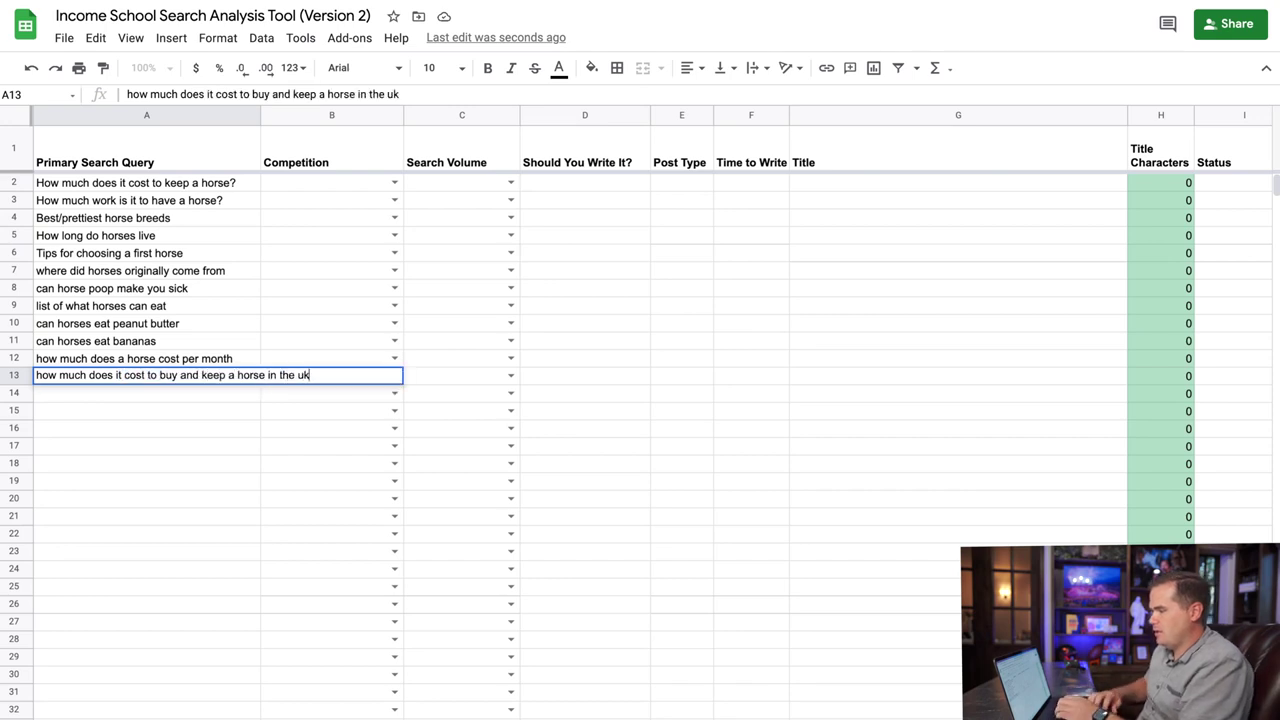
key("Return")
key("ctrl+Tab")
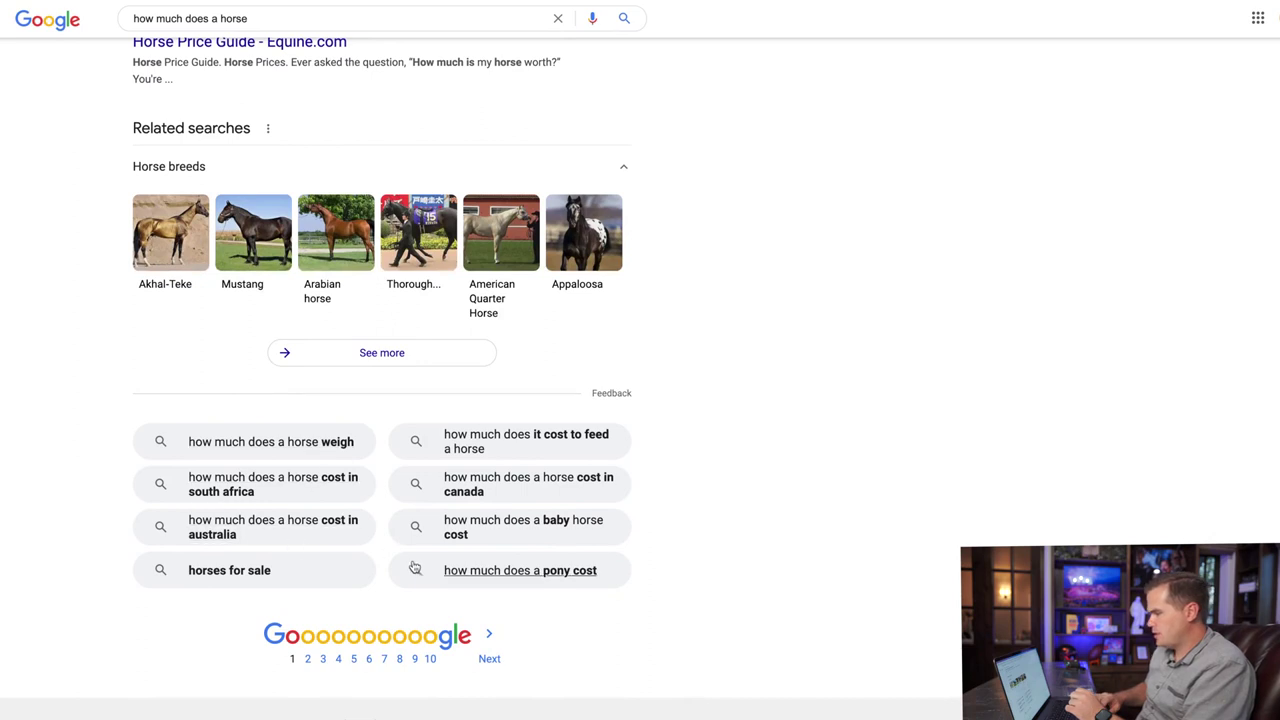